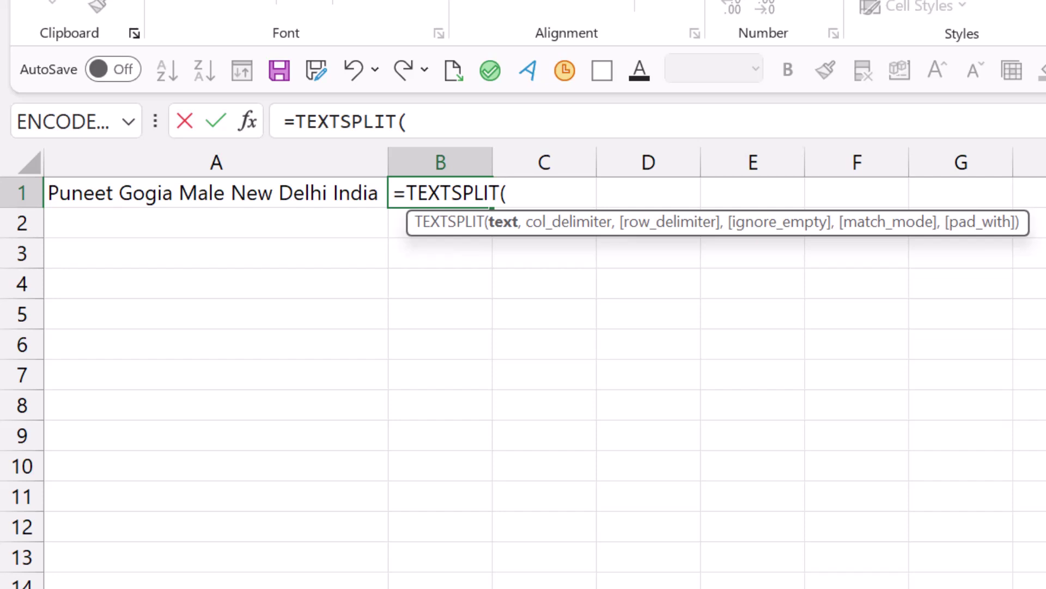
Finish the B1 formula as TEXTSPLIT(A1," ") to split A1's text on spaces.
left_click(216, 193)
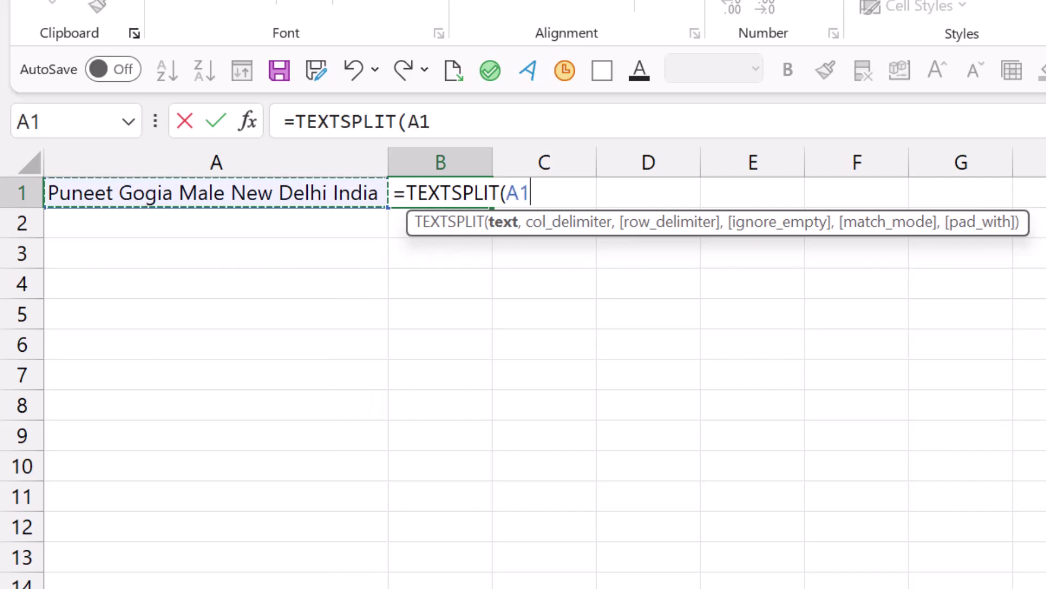
type(",")
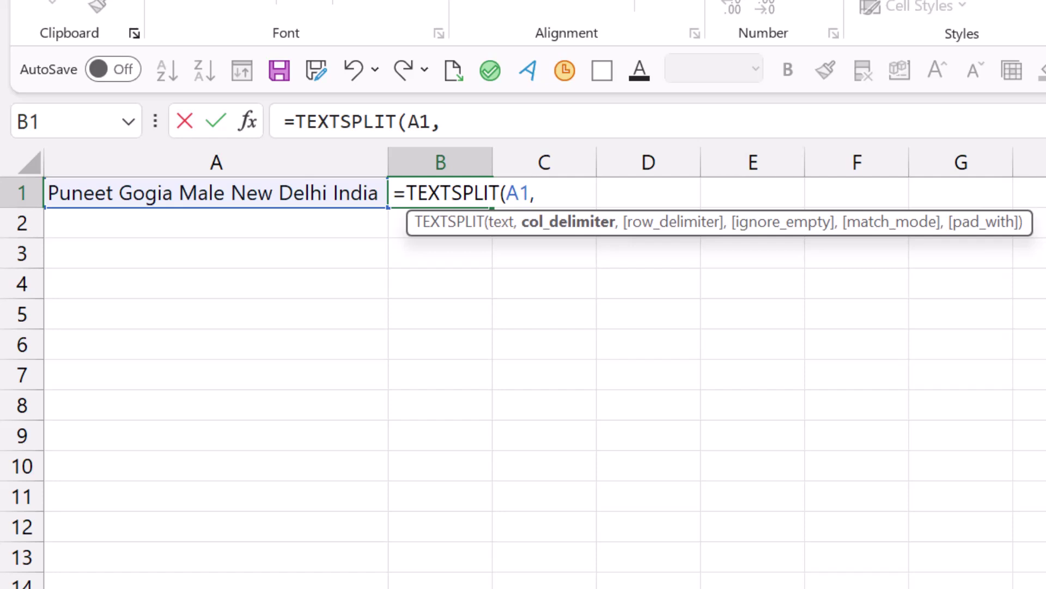
type("\" \"")
type(")")
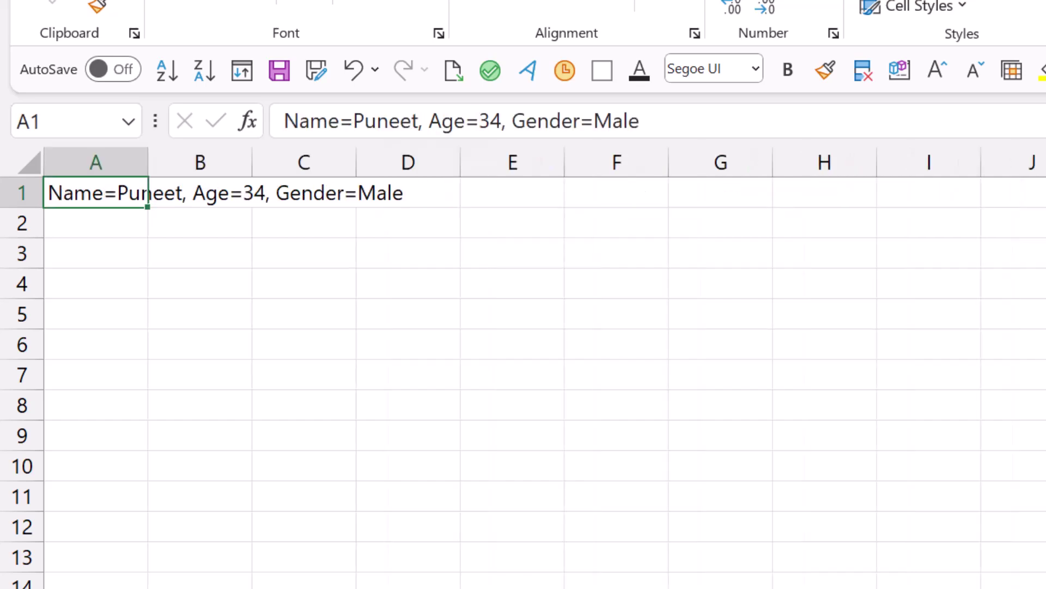
Start =TEXTSPLIT(A1 in E1 via AutoComplete, pointing at the key=value text in A1.
left_click(512, 192)
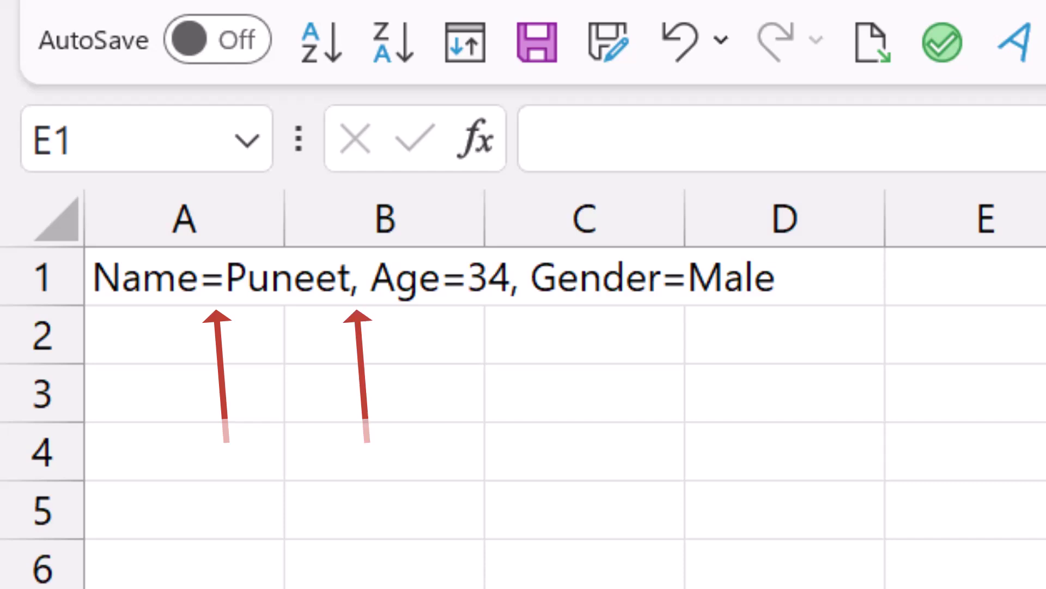
left_click(964, 277)
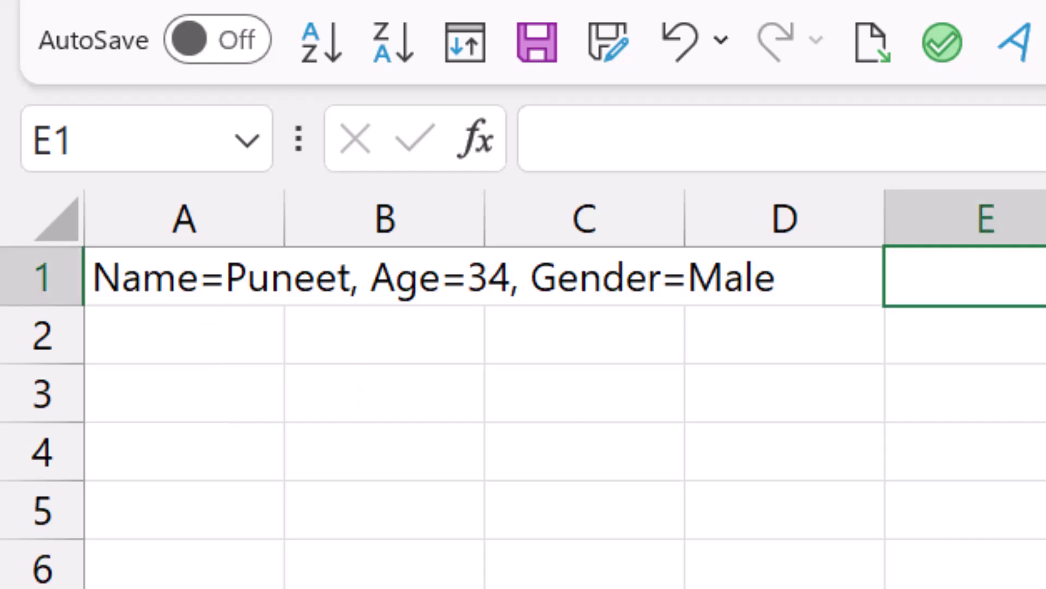
type("=")
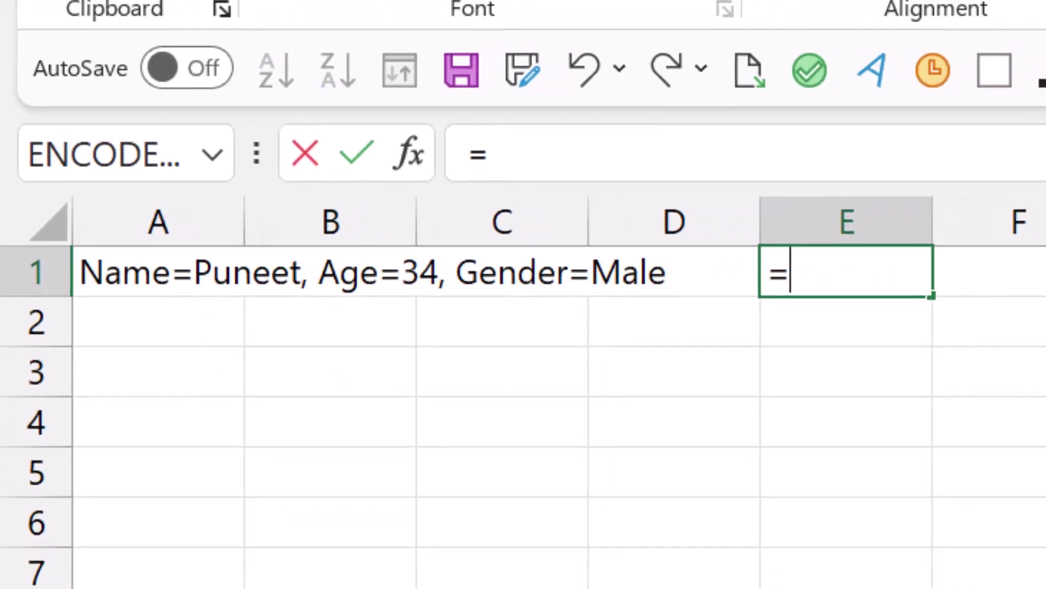
type("tEXT")
key("Down")
key("Down")
key("Down")
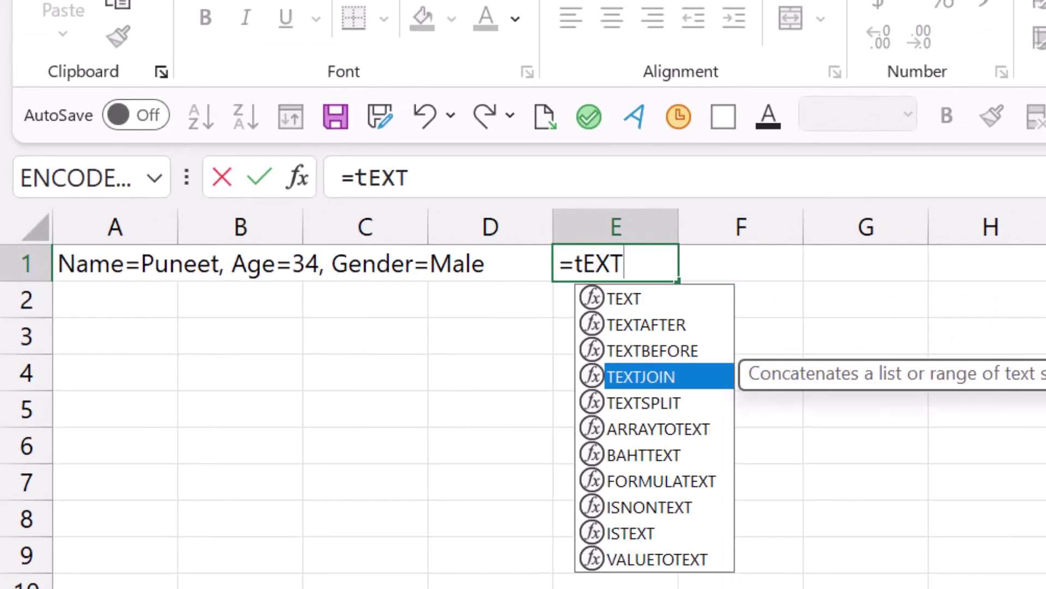
key("Down")
key("Tab")
key("Left")
key("Left")
key("Left")
key("Left")
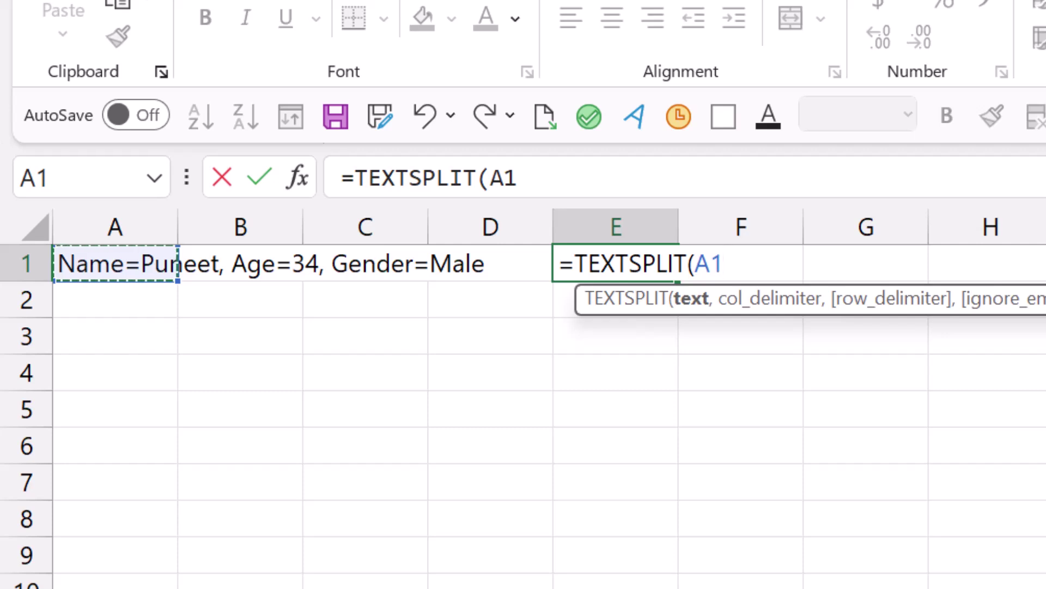
Complete E1 as =TEXTSPLIT(A1,"=",",",TRUE,0), splitting columns on = and rows on commas.
type(",")
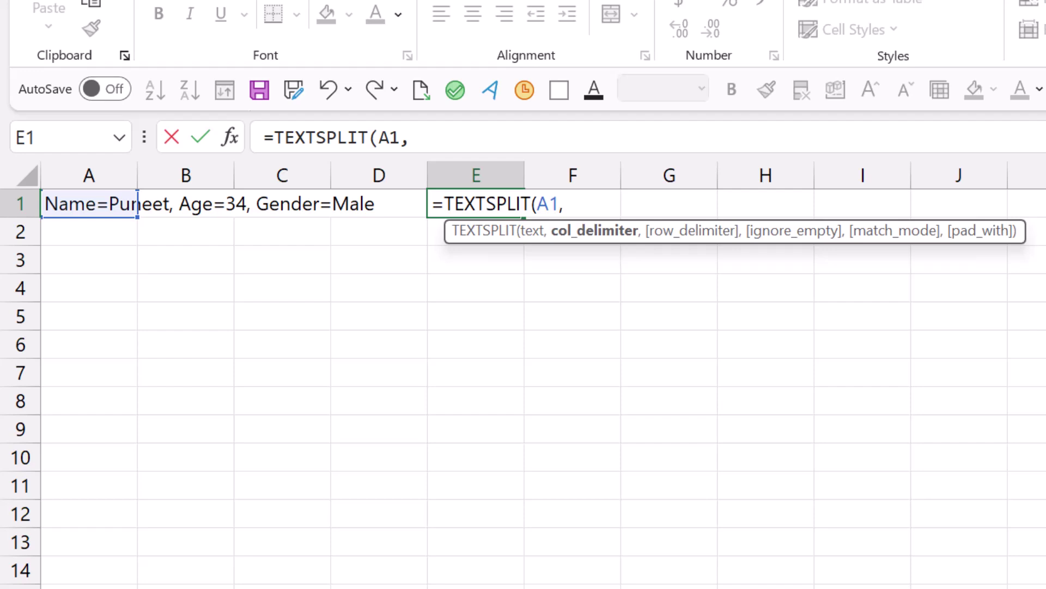
type("\"=\",")
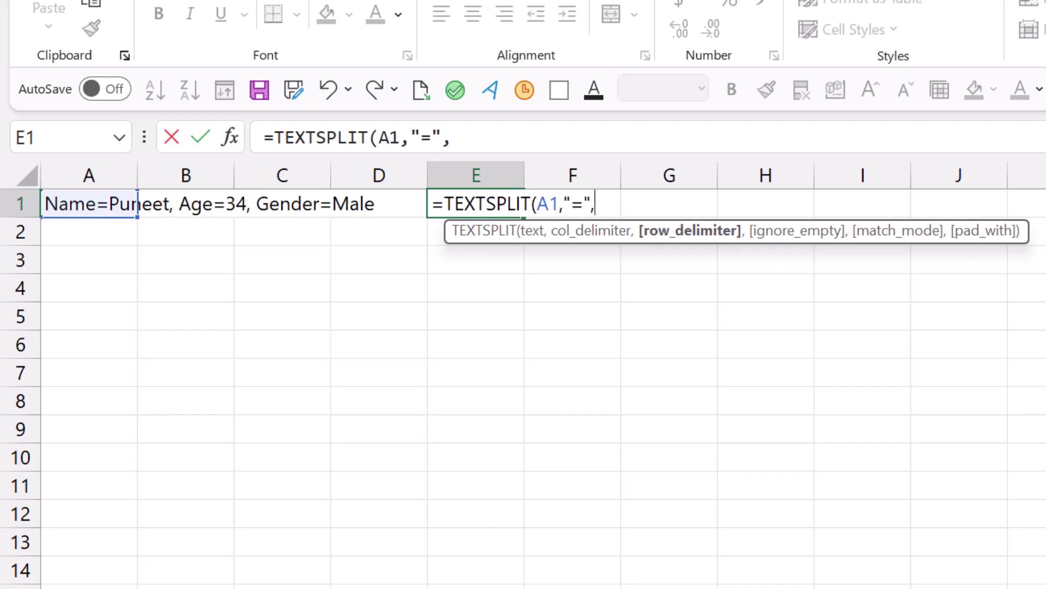
type("\",\",")
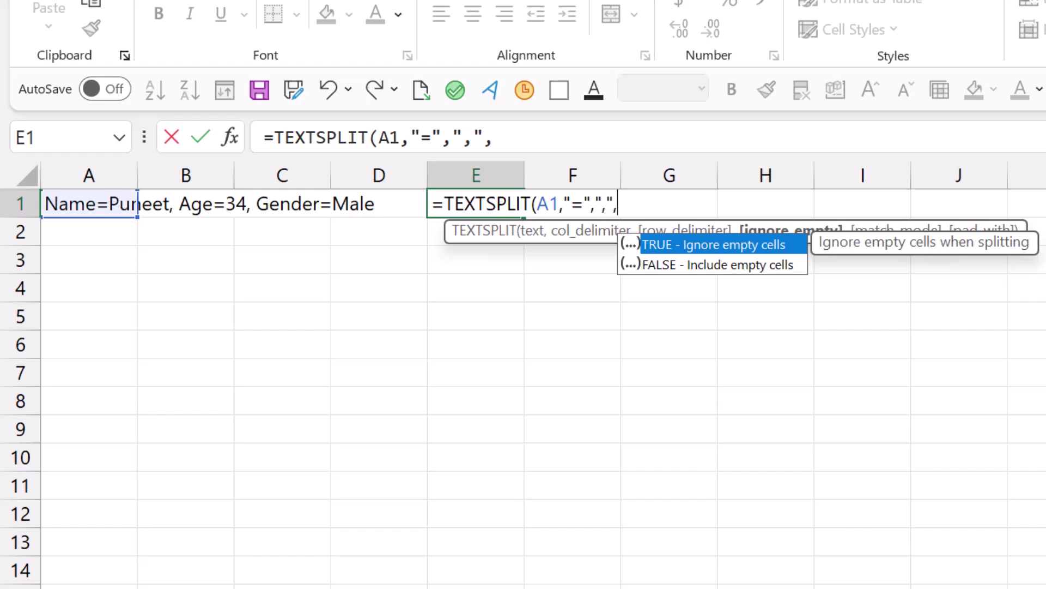
key("Tab")
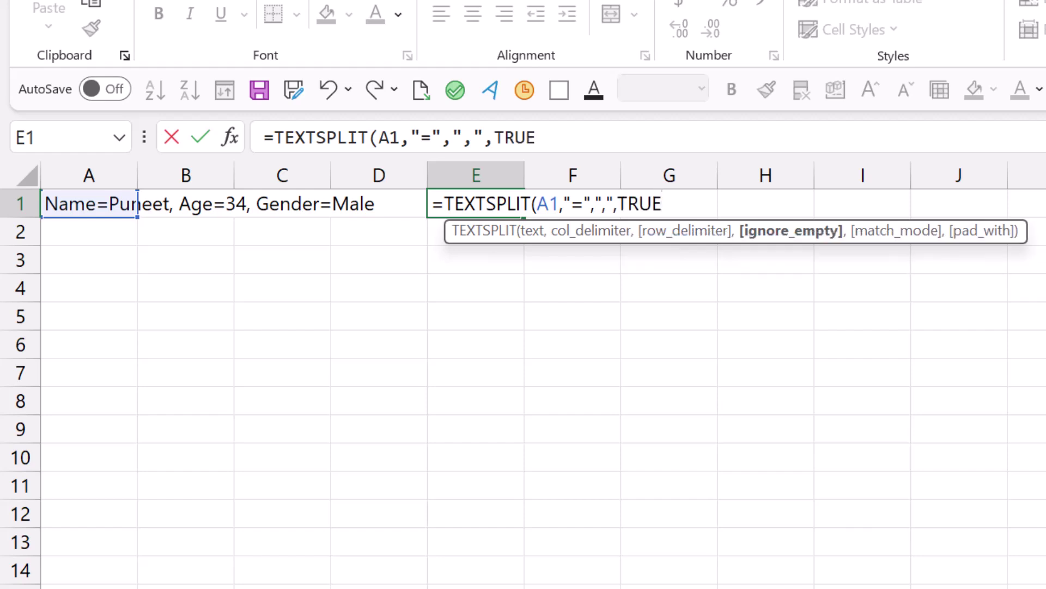
type(",")
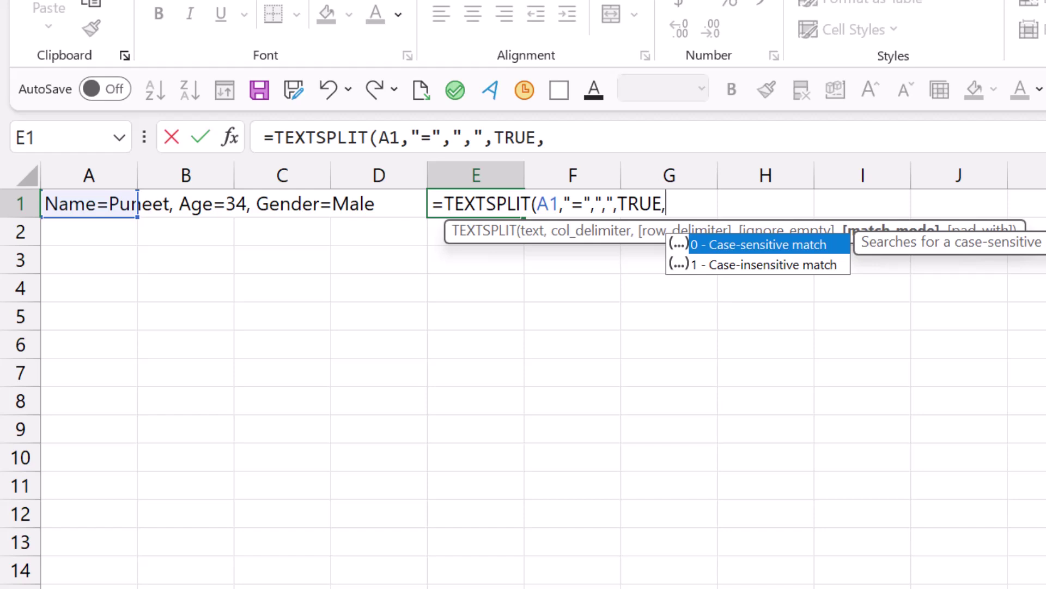
type("0,")
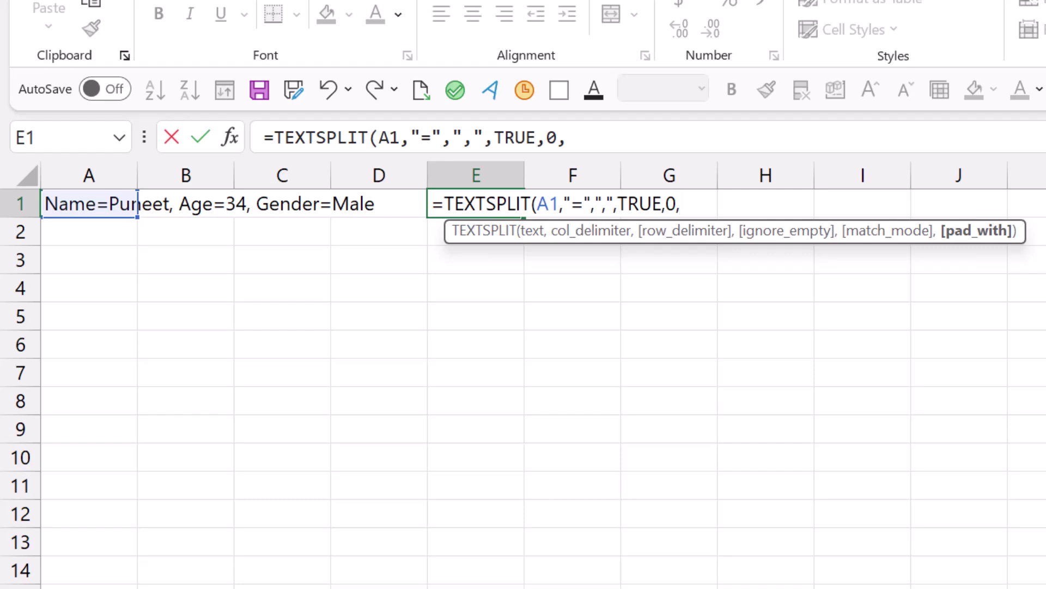
key("BackSpace")
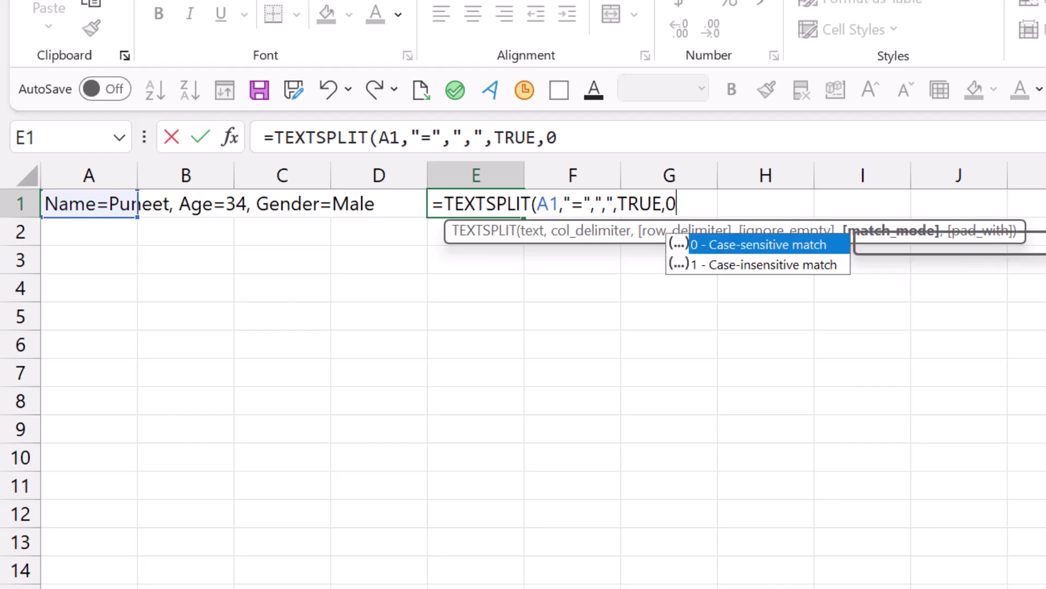
type(")")
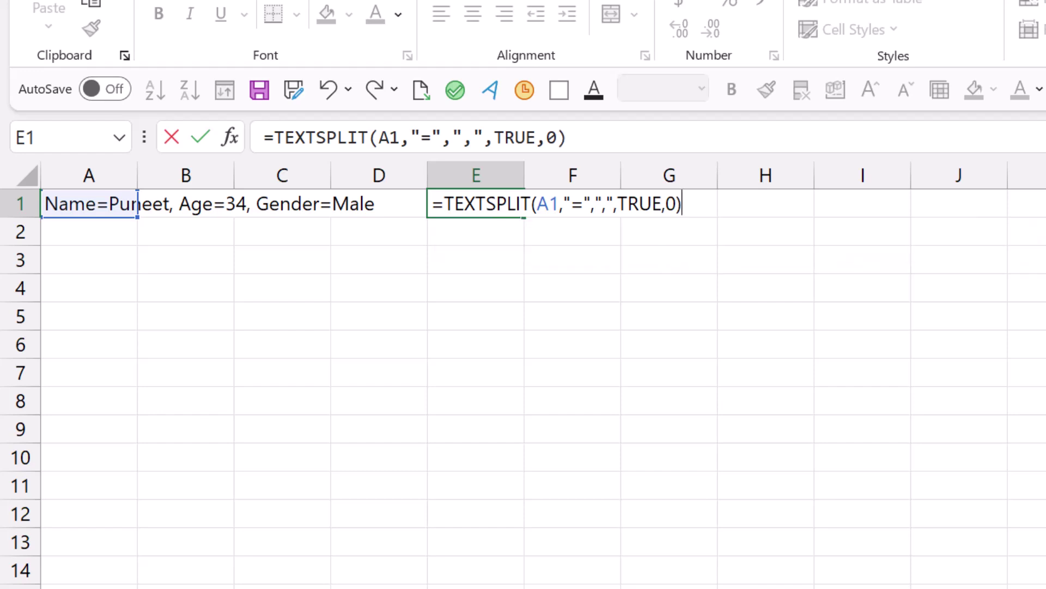
Enter the TEXTSPLIT formula in E1 so it spills the key/value table.
key("Return")
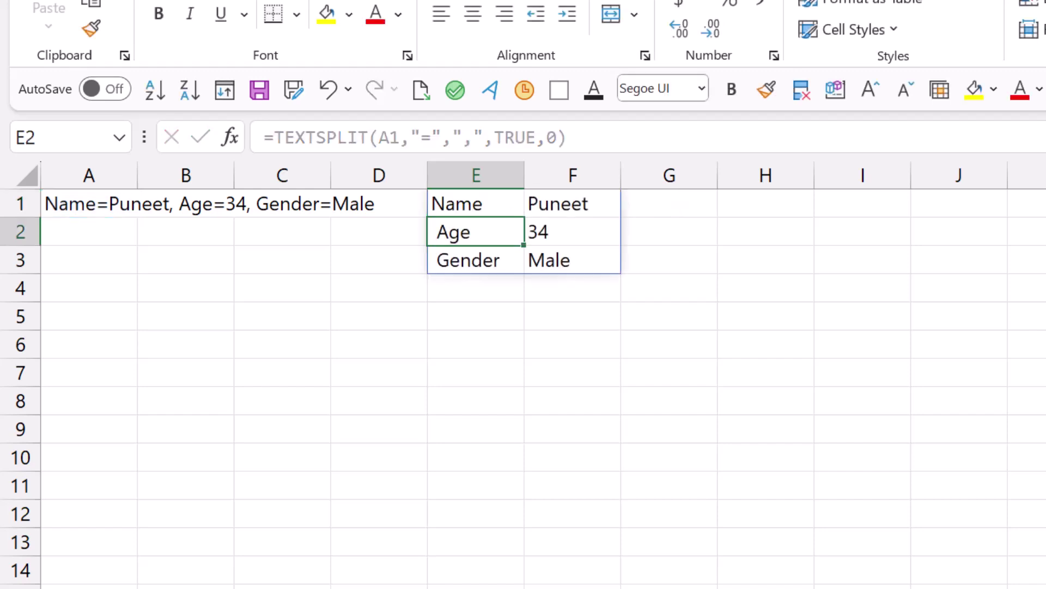
left_click(669, 232)
left_click(862, 232)
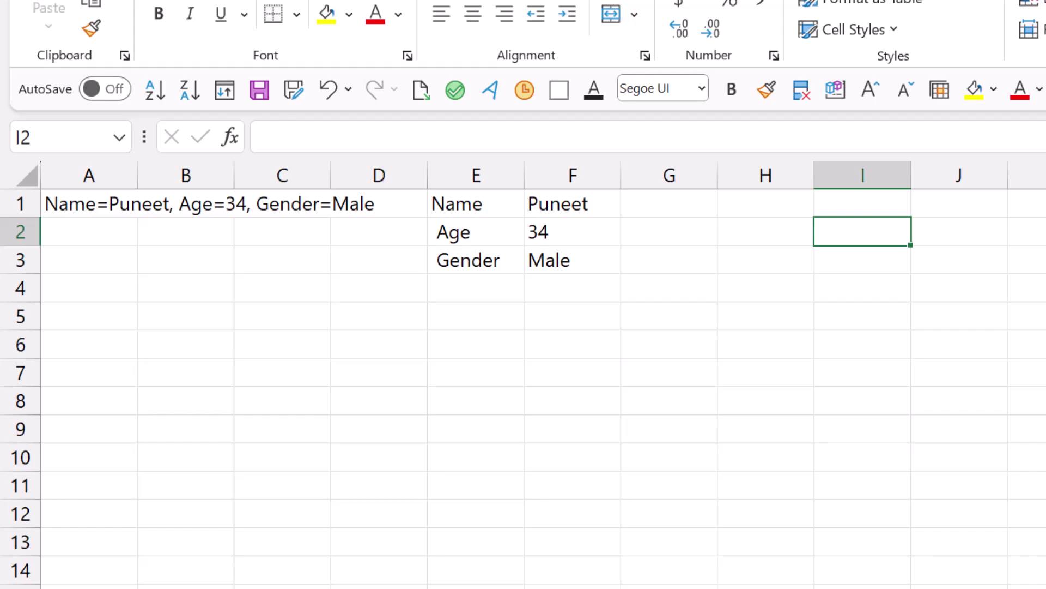
Wrap the E1 formula in TRIM to strip leading spaces from the Age and Gender keys.
left_click(476, 203)
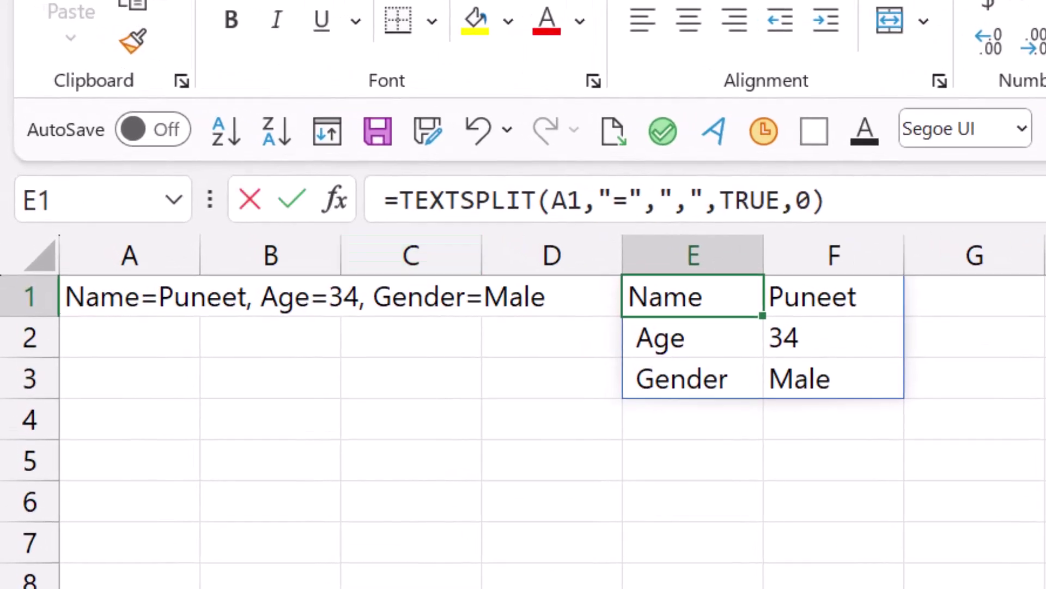
left_click(400, 200)
type("trim")
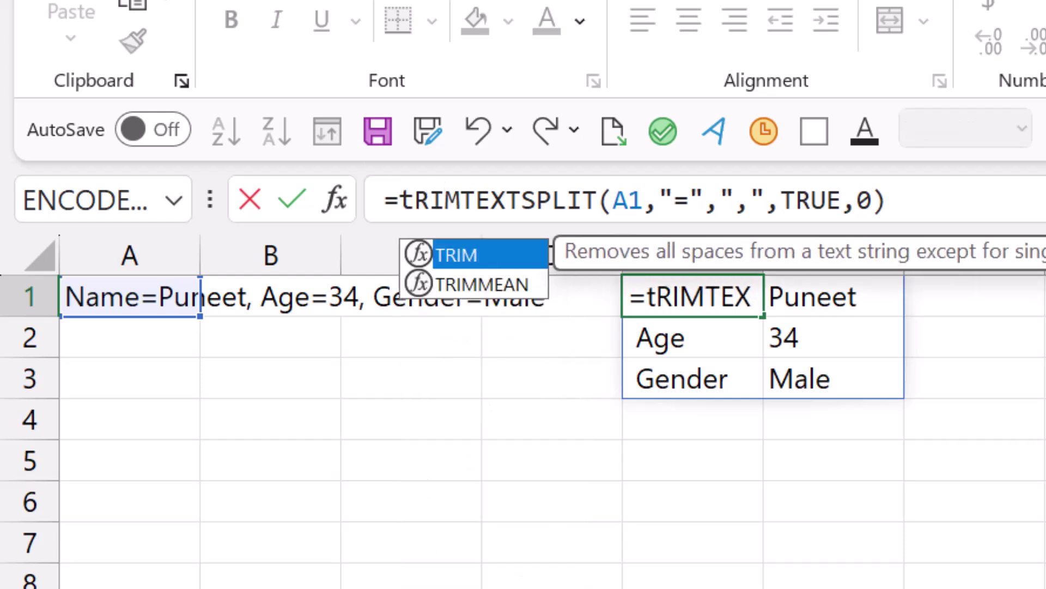
key("Tab")
key("Right")
key("Right")
key("Right")
key("Right")
key("Right")
key("Right")
key("Right")
key("Right")
key("Right")
key("Right")
key("Right")
key("Right")
key("Right")
key("Right")
key("Right")
key("Right")
key("Right")
key("Right")
key("Right")
key("Right")
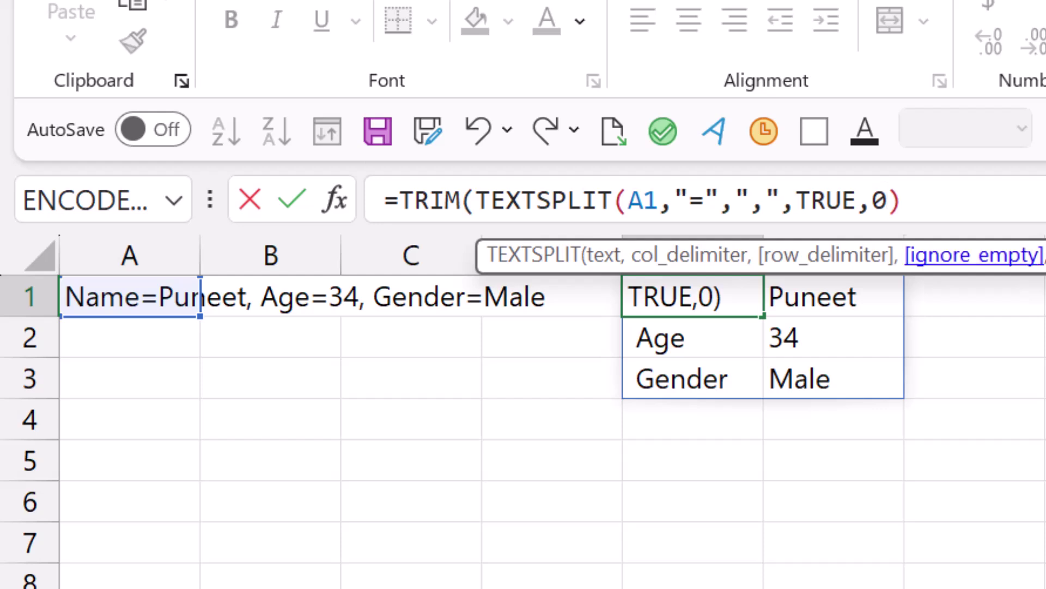
key("Right")
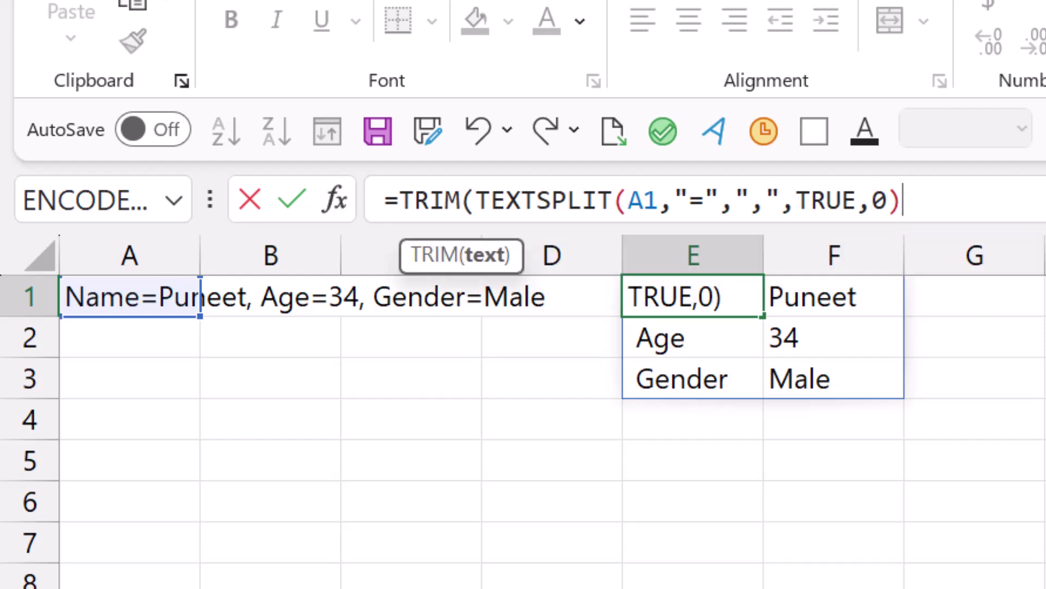
type(")")
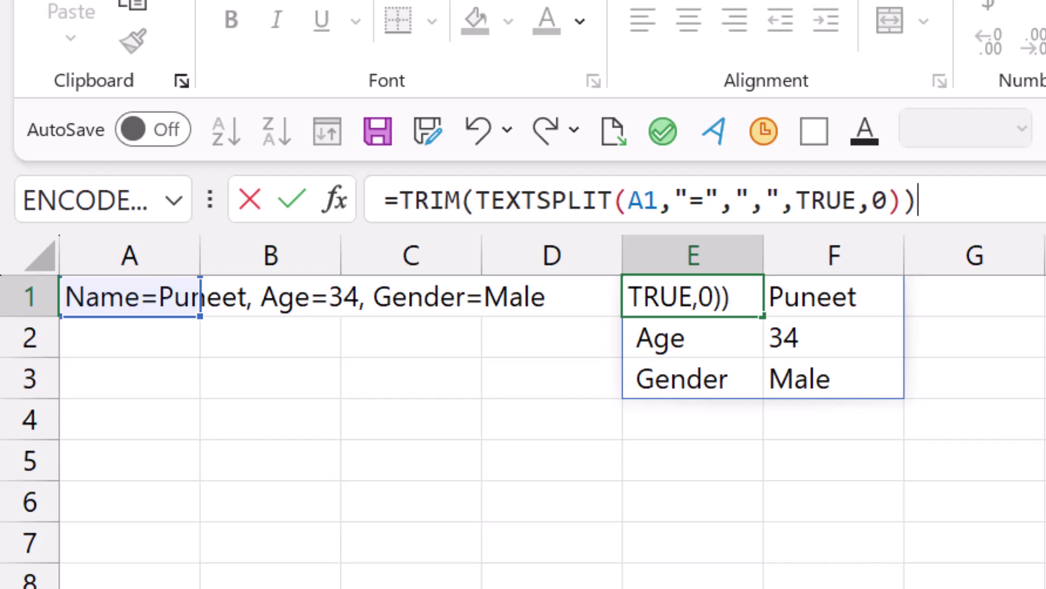
key("Return")
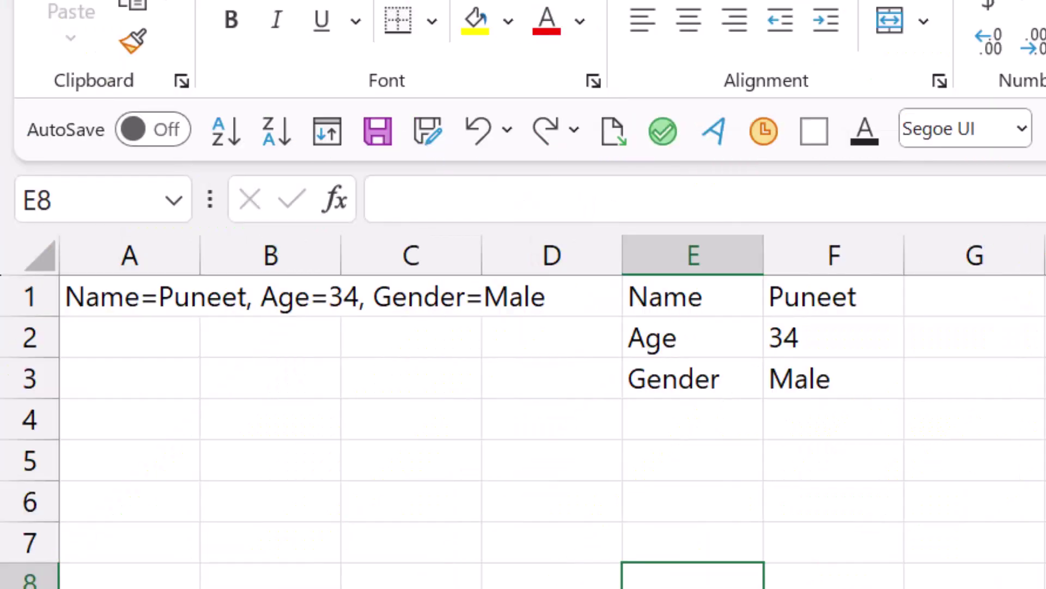
Delete =34 after Age in A1, leaving Age without a value so F2 shows #N/A.
left_click(129, 296)
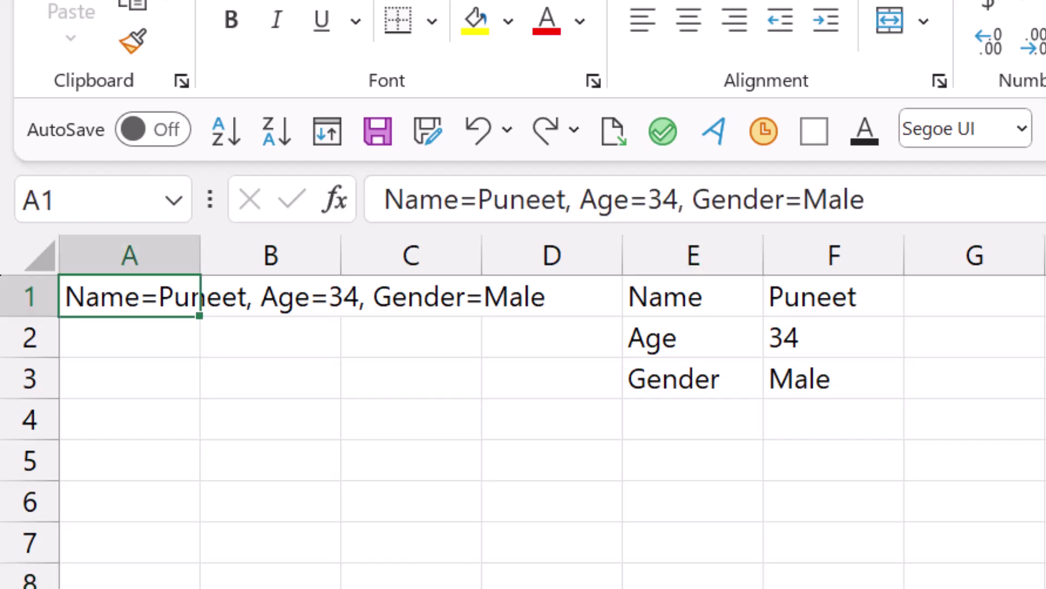
double_click(157, 297)
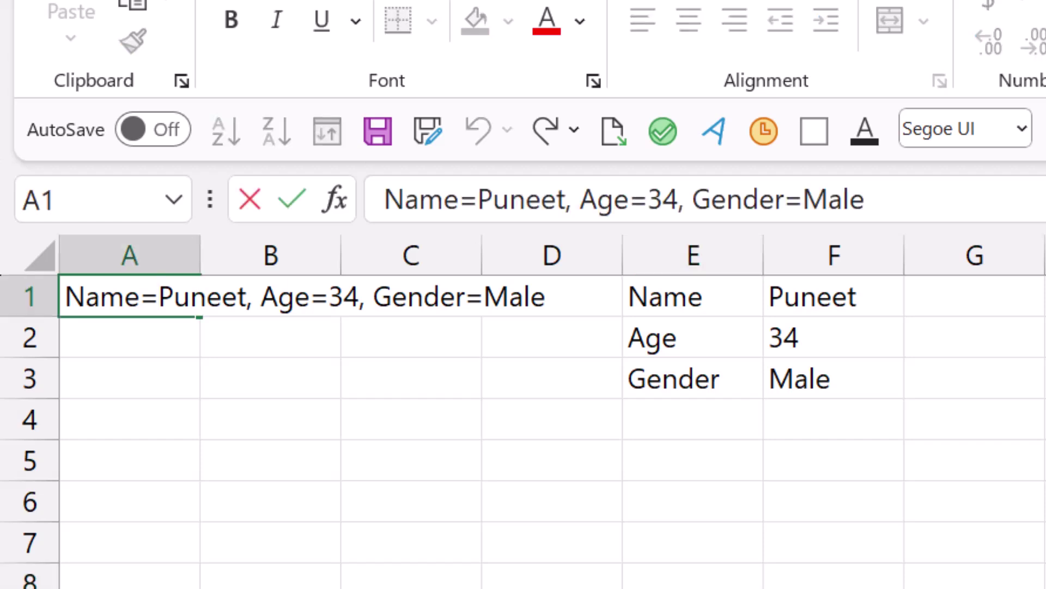
left_click_drag(311, 297, 361, 297)
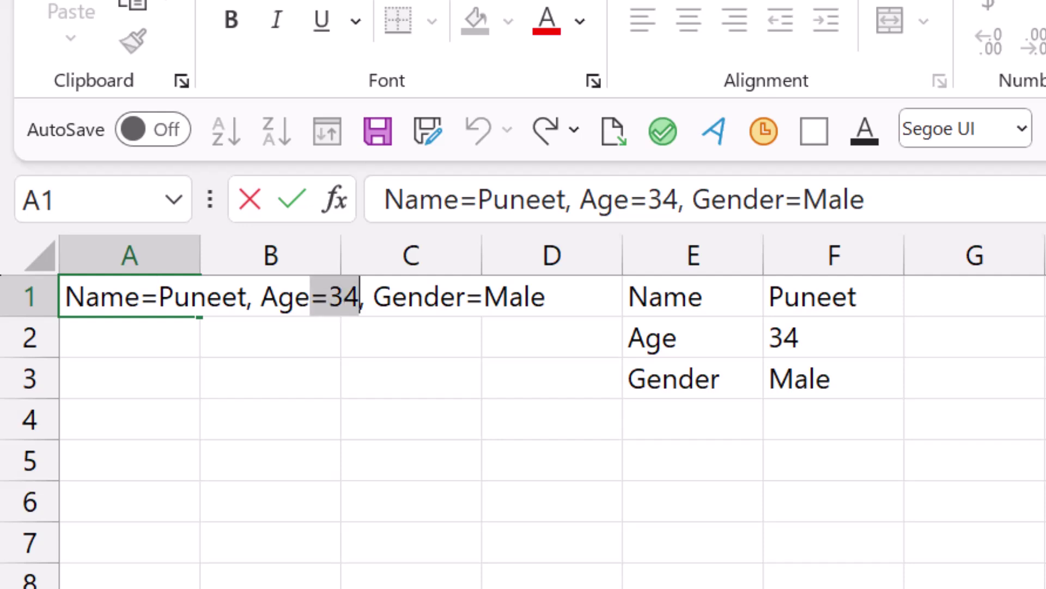
key("BackSpace")
left_click(693, 338)
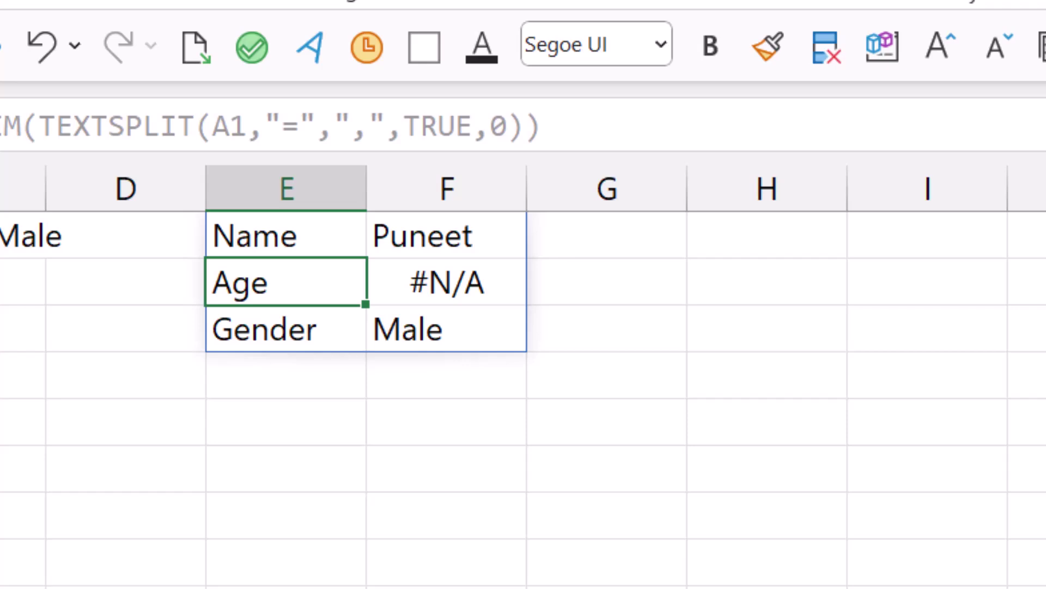
left_click(254, 235)
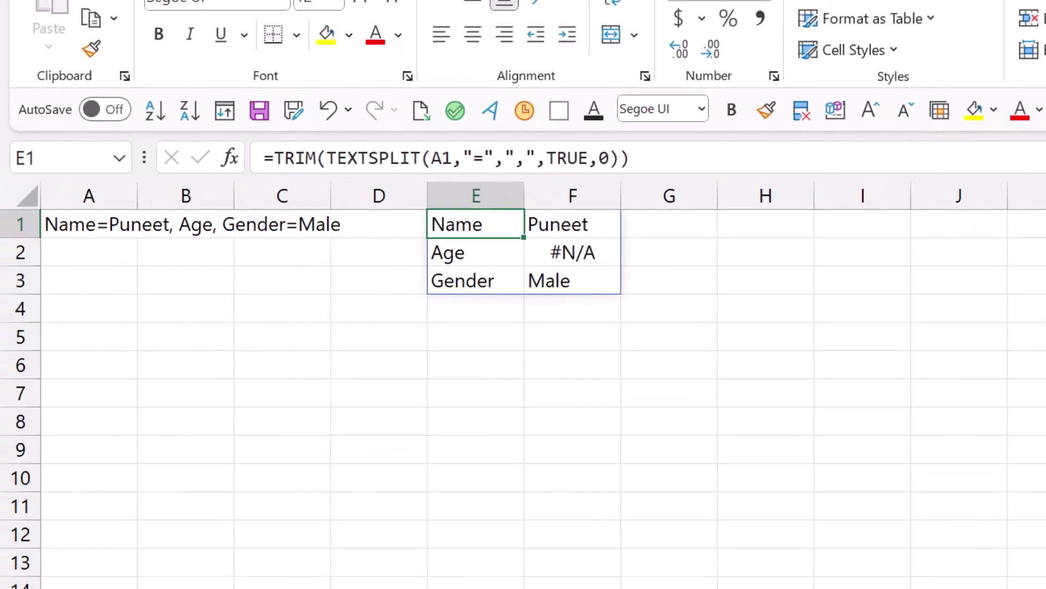
Add "" as the pad_with argument after 0 in E1, turning #N/A beside Age blank.
left_click(609, 158)
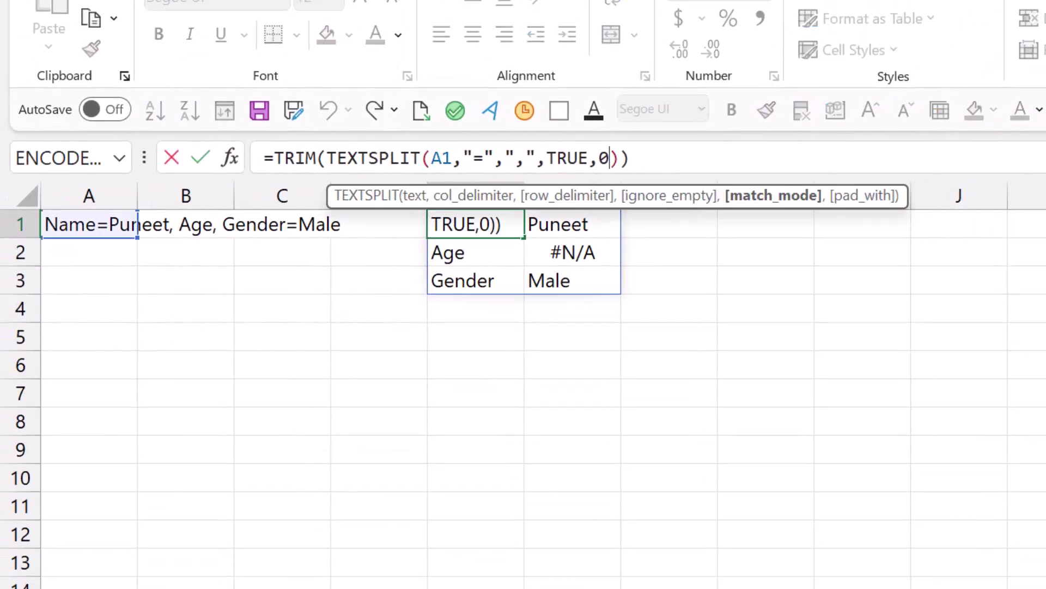
type(",")
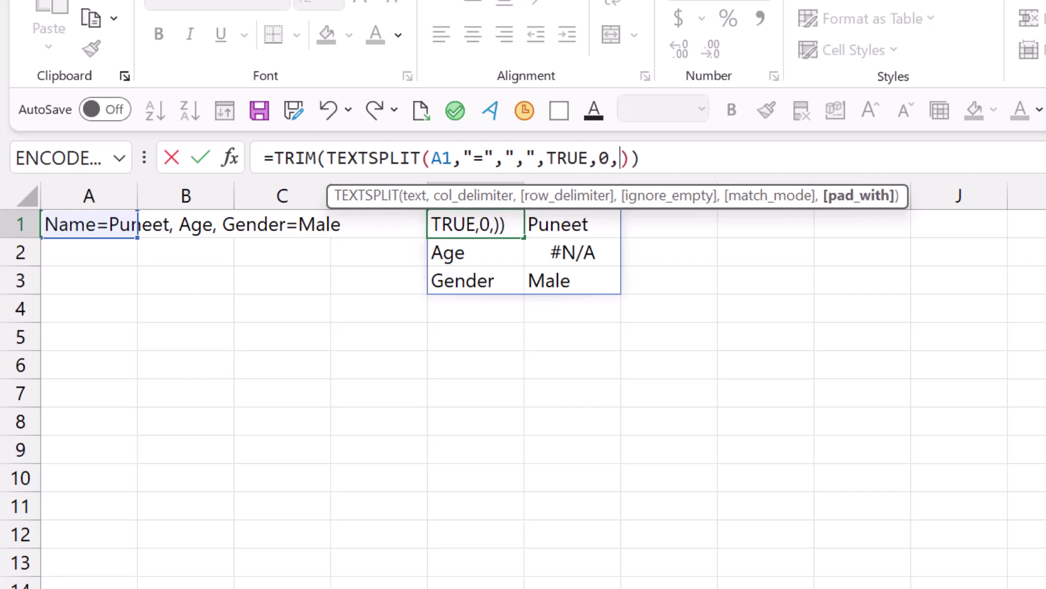
type("\"")
type("\"")
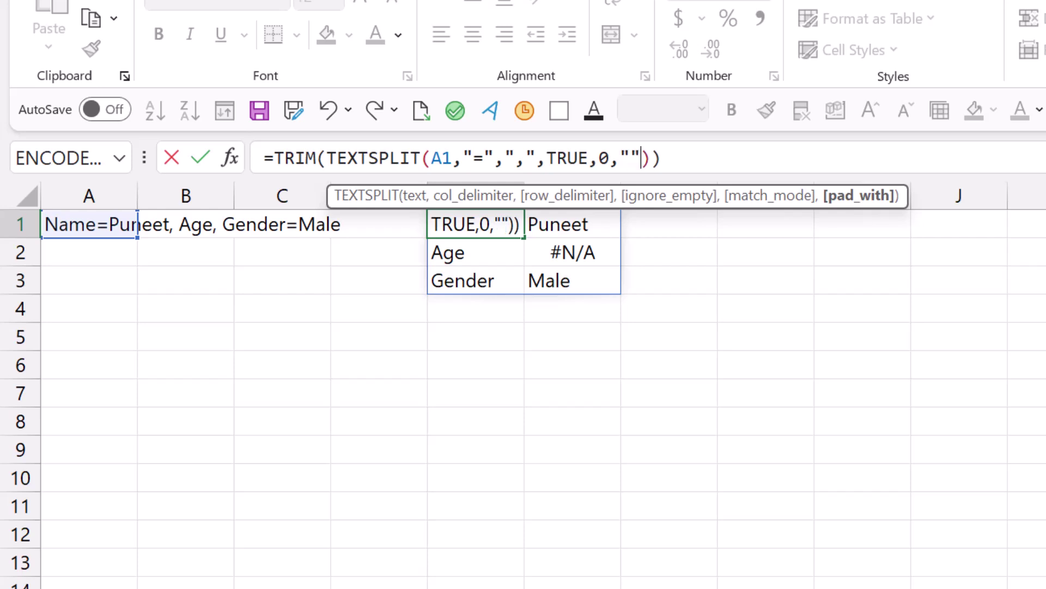
key("Return")
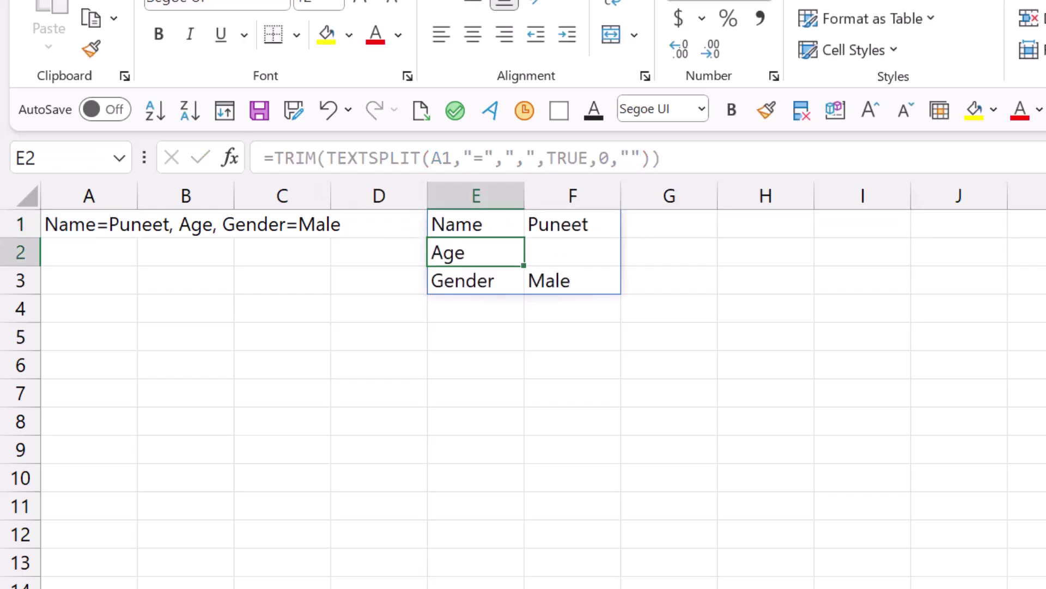